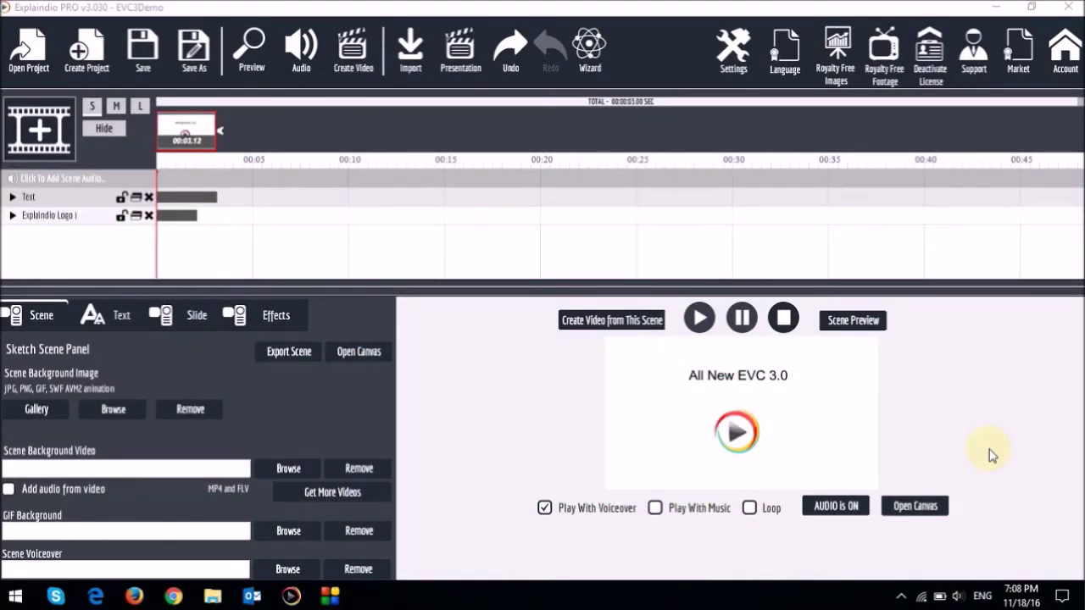
Create a new blank scene and add a text element reading 'Bullet Point #1'
click(43, 131)
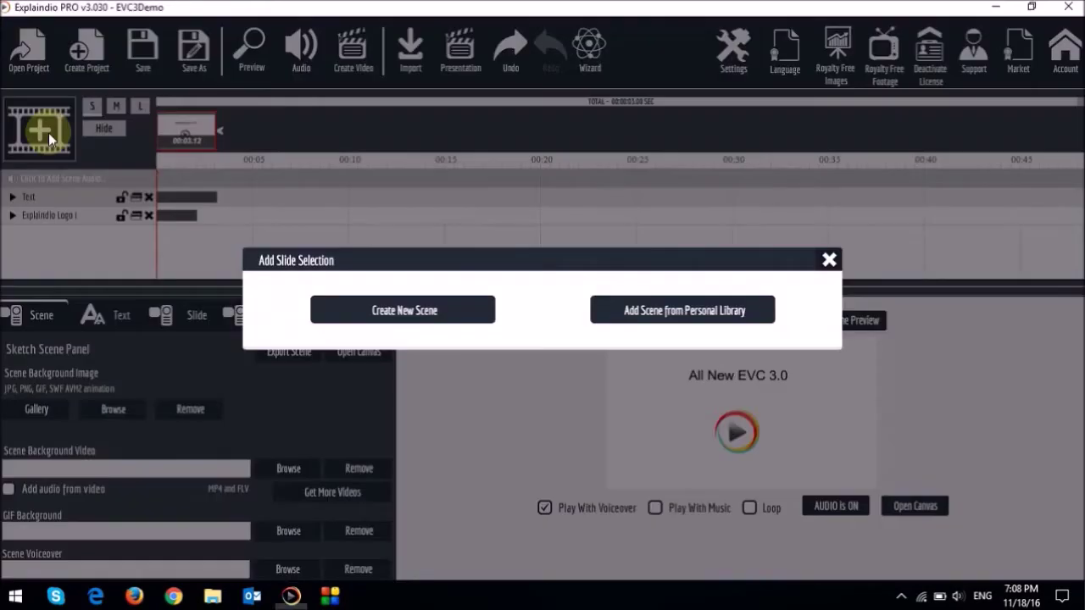
click(450, 300)
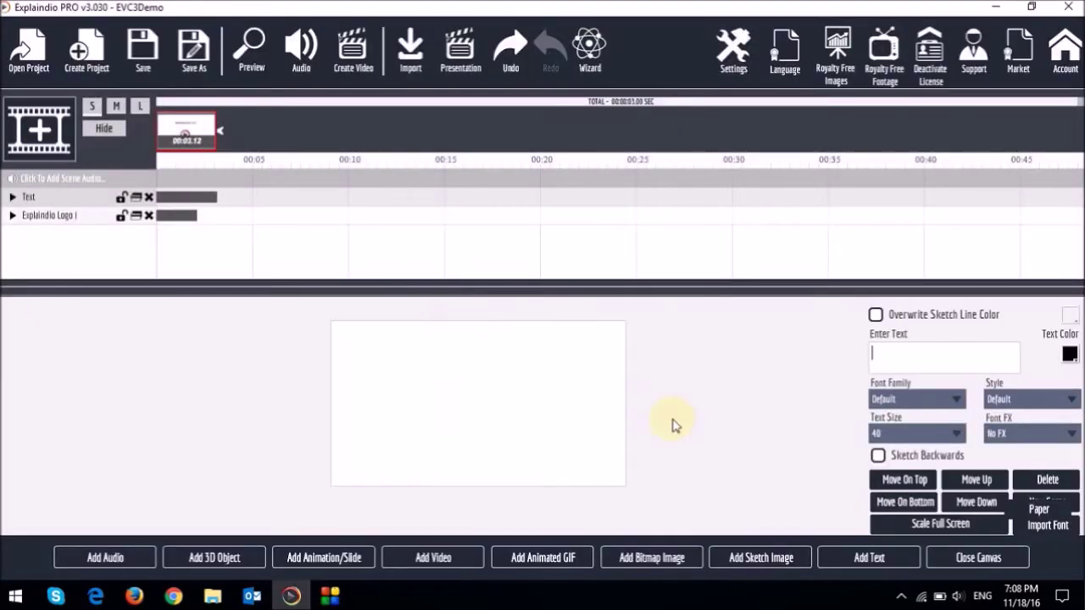
click(878, 563)
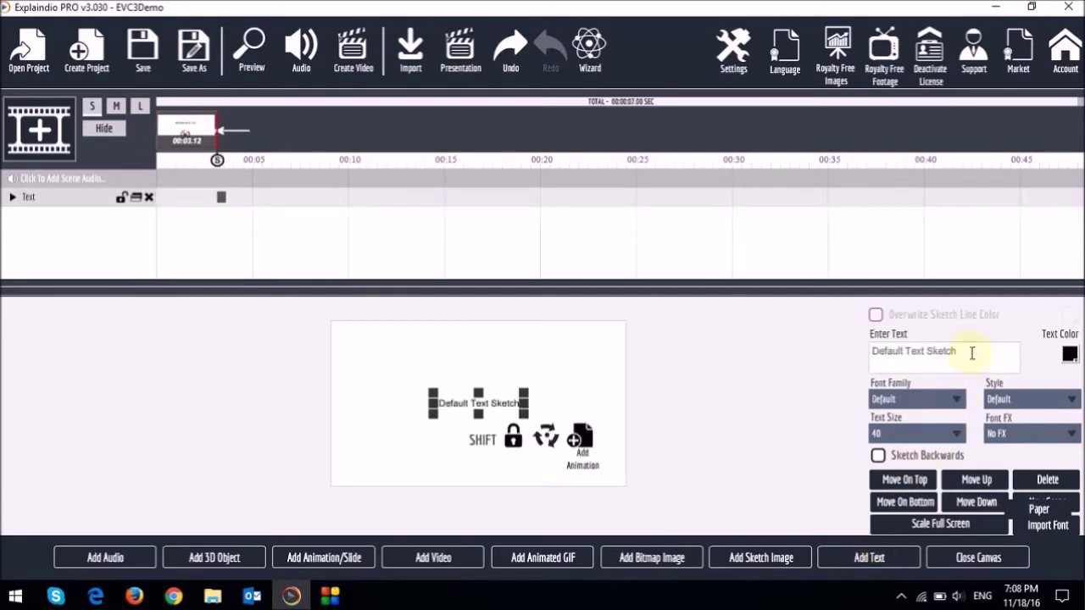
drag(969, 353, 797, 343)
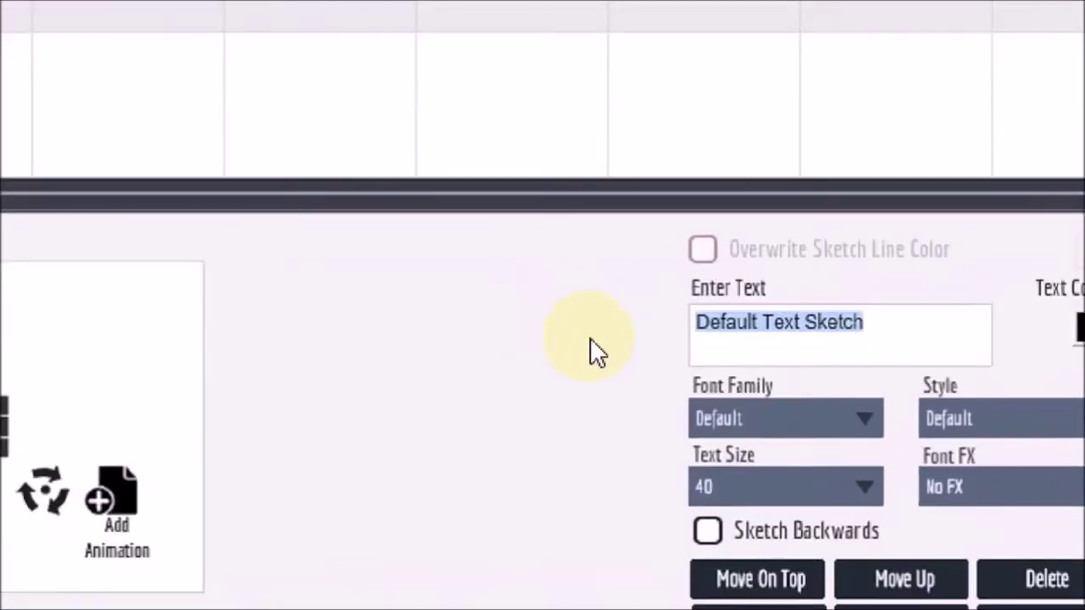
text(Bullet Point #1)
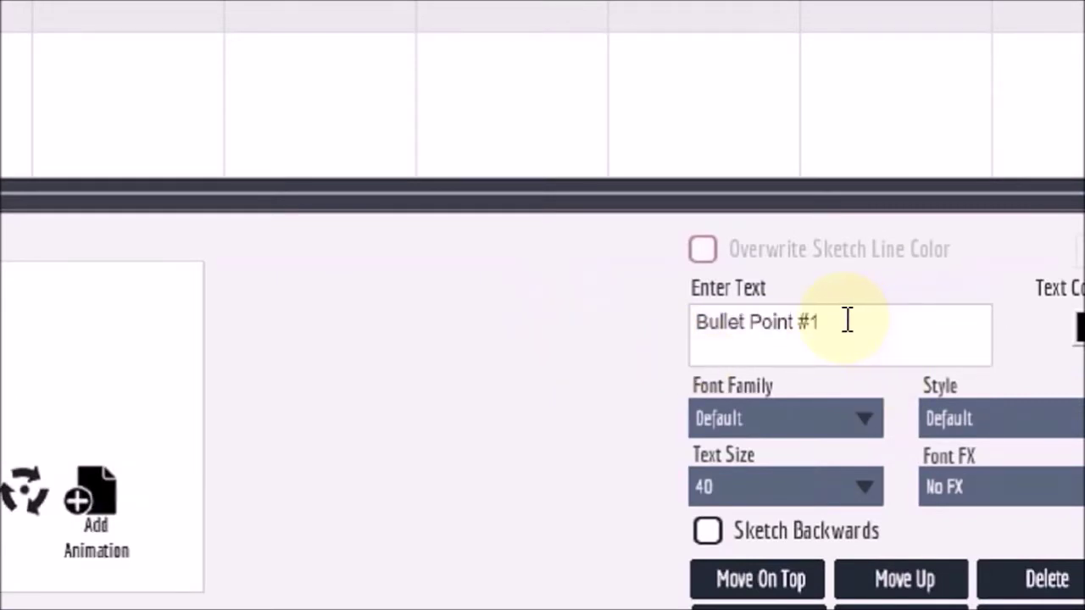
Set the text's font to Anton, enlarge it, and place it near the canvas top-left
click(859, 416)
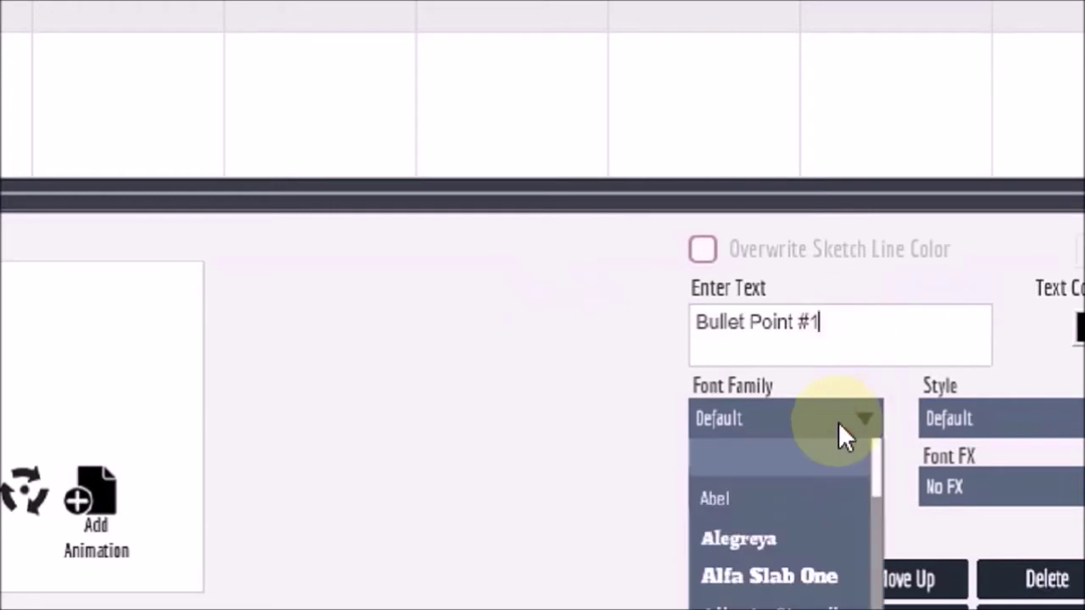
scroll(831, 456, down, 2)
click(810, 492)
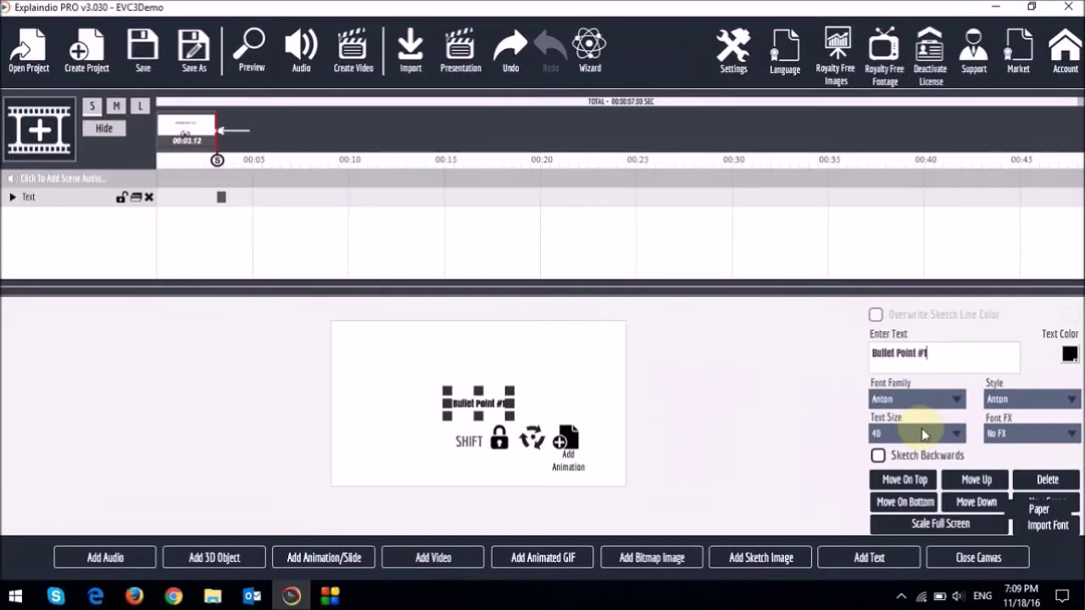
drag(447, 391, 370, 370)
drag(450, 391, 430, 365)
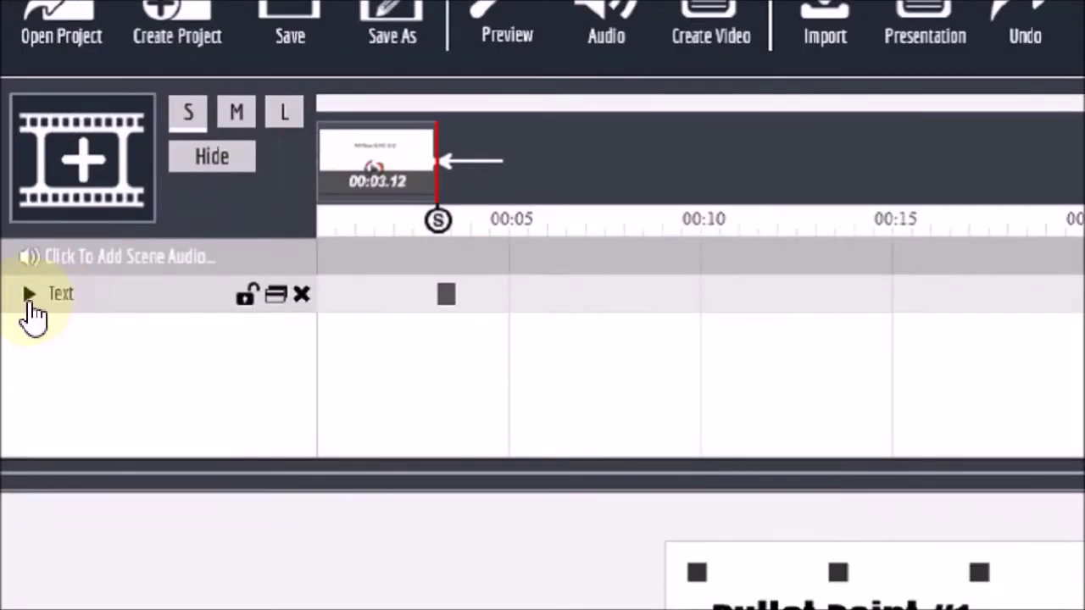
Give Bullet Point #1 the Text By Letter Slide From Left effect, then duplicate its layer
click(30, 294)
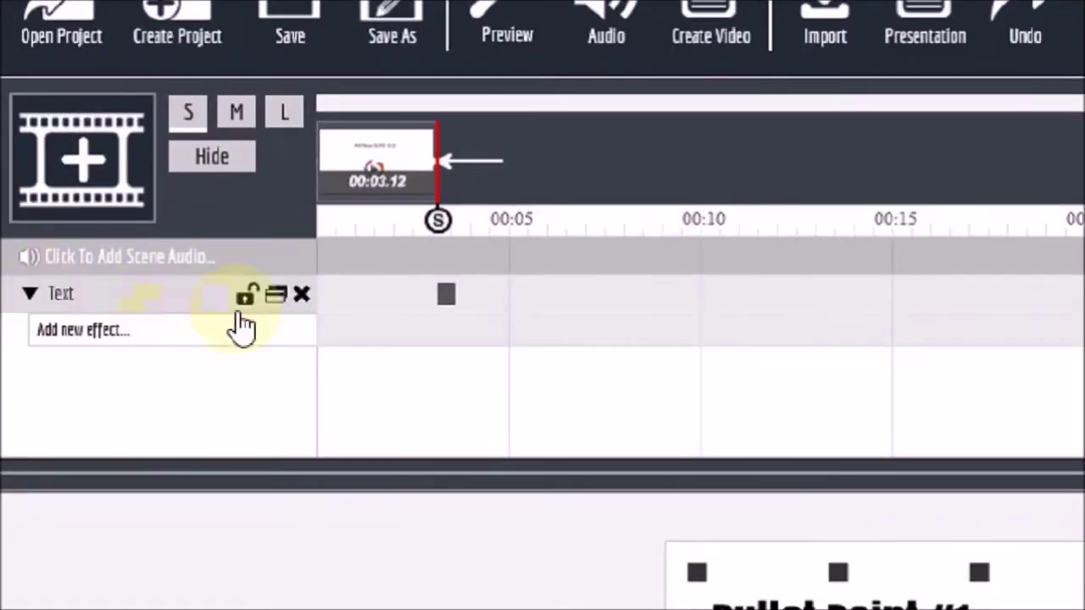
click(153, 348)
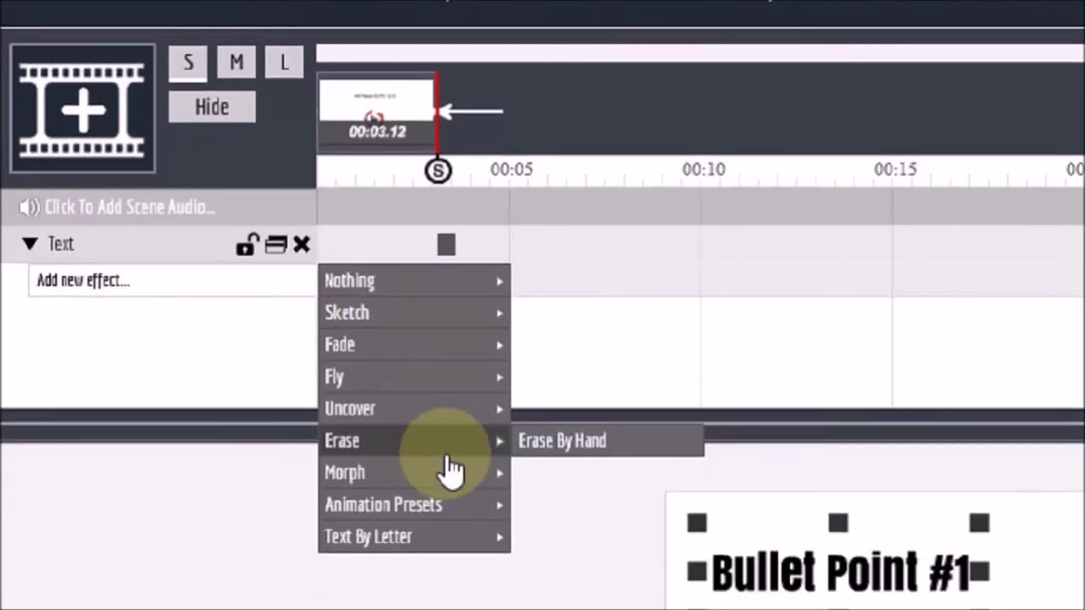
mouse_move(431, 596)
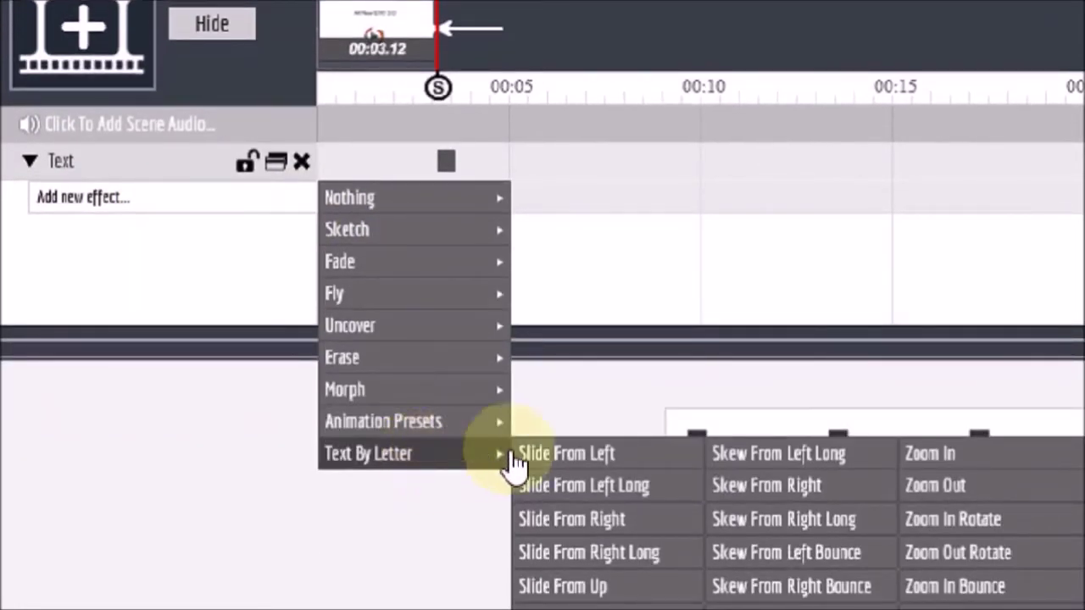
click(600, 455)
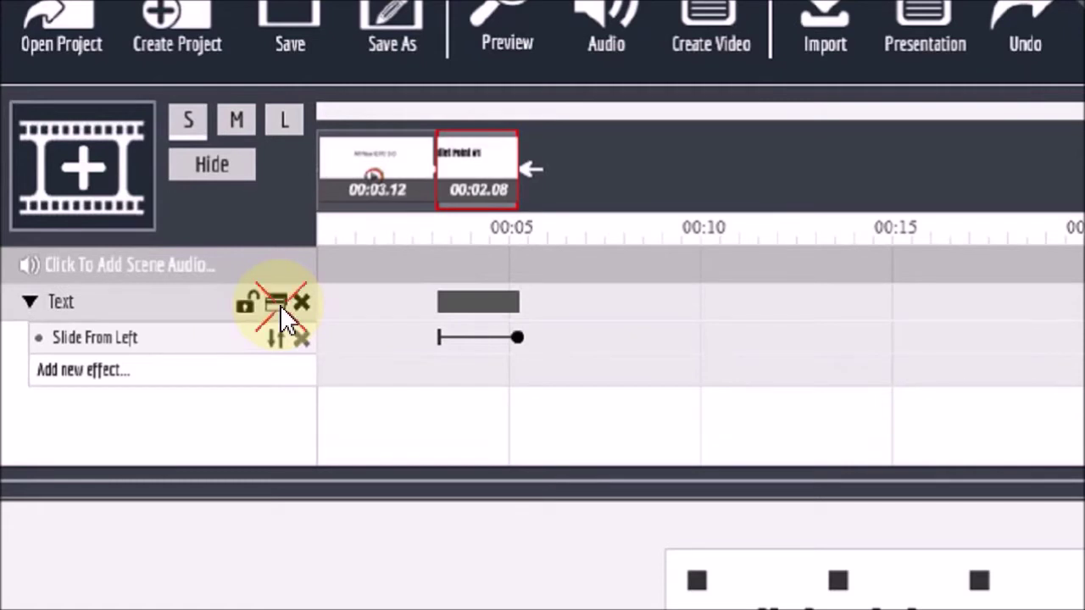
click(277, 303)
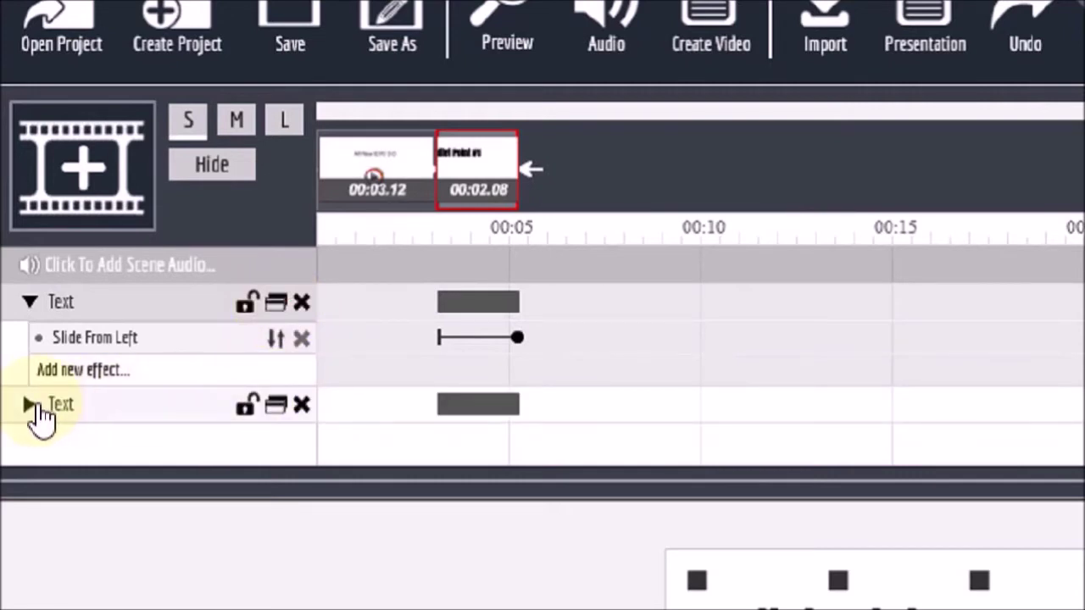
Duplicate the copied Text layer again and select the resulting third Text layer
scroll(362, 455, down, 3)
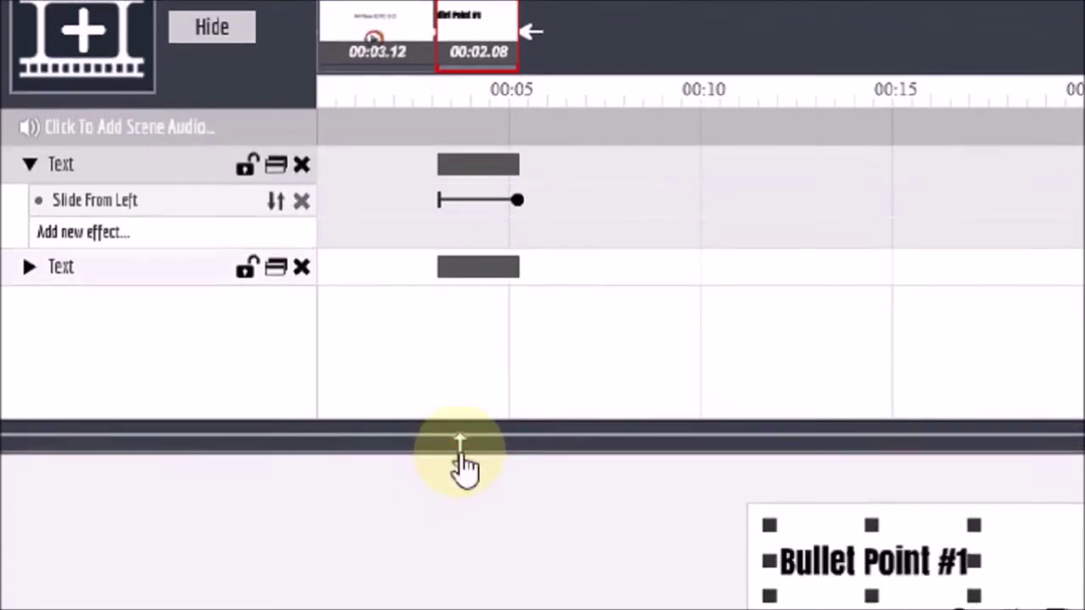
click(30, 269)
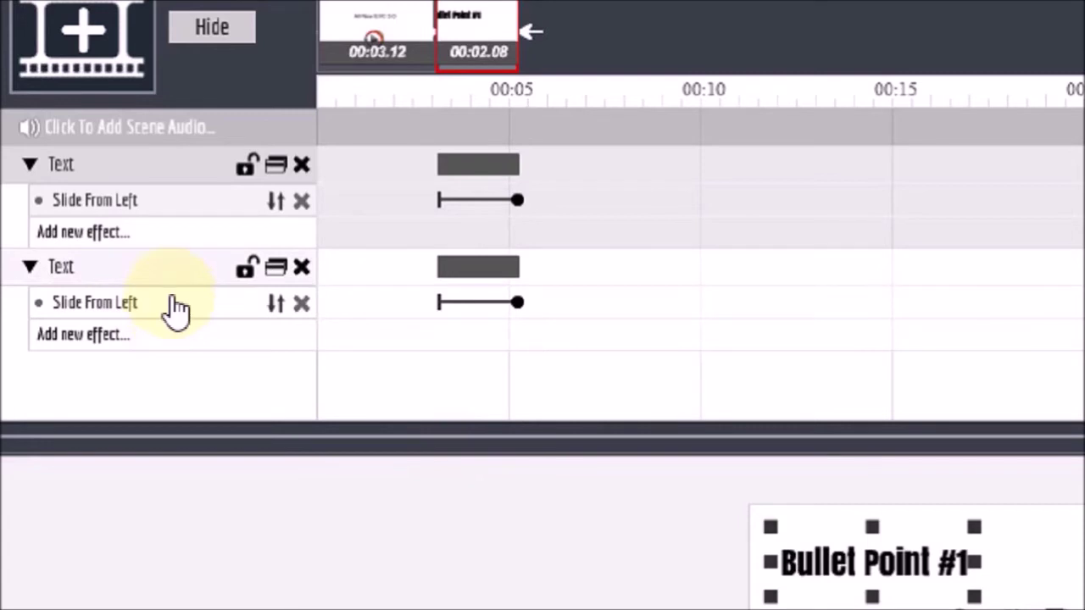
click(276, 270)
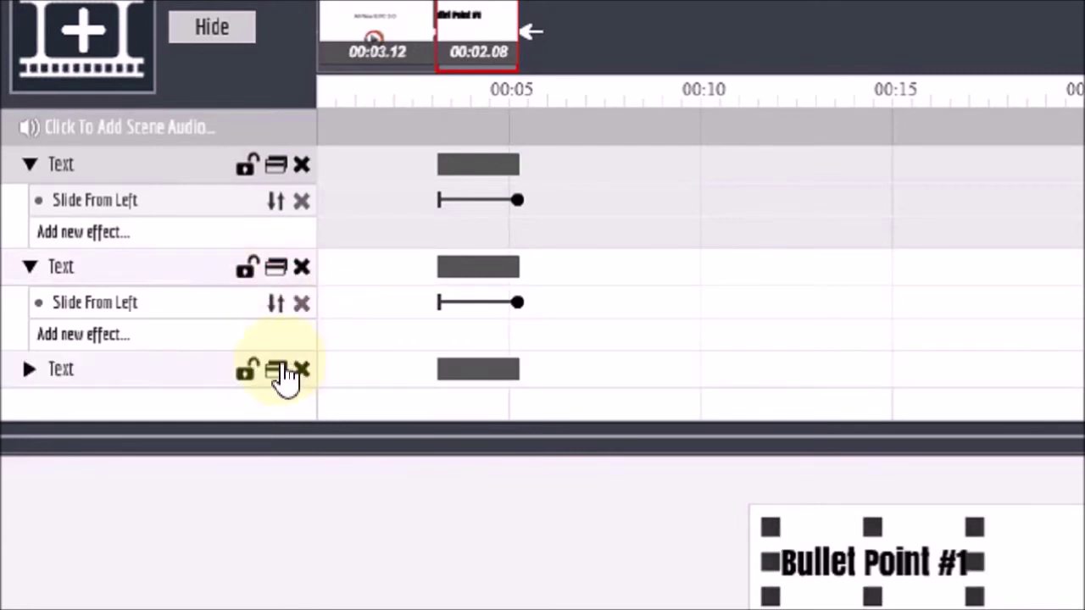
click(196, 383)
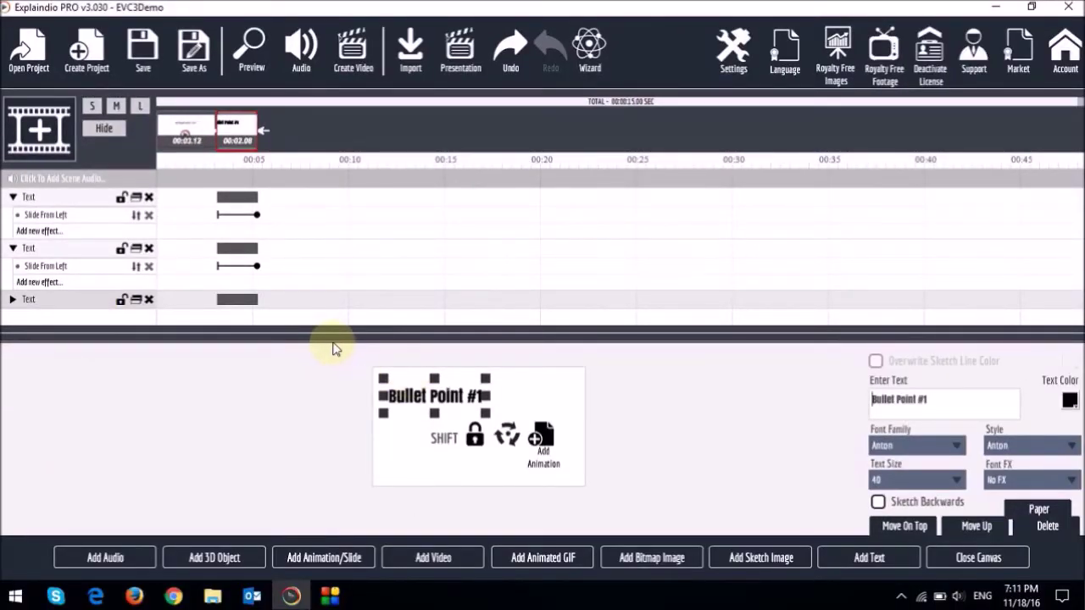
Enlarge the canvas area and stack the two text copies below the first line
drag(333, 348, 318, 247)
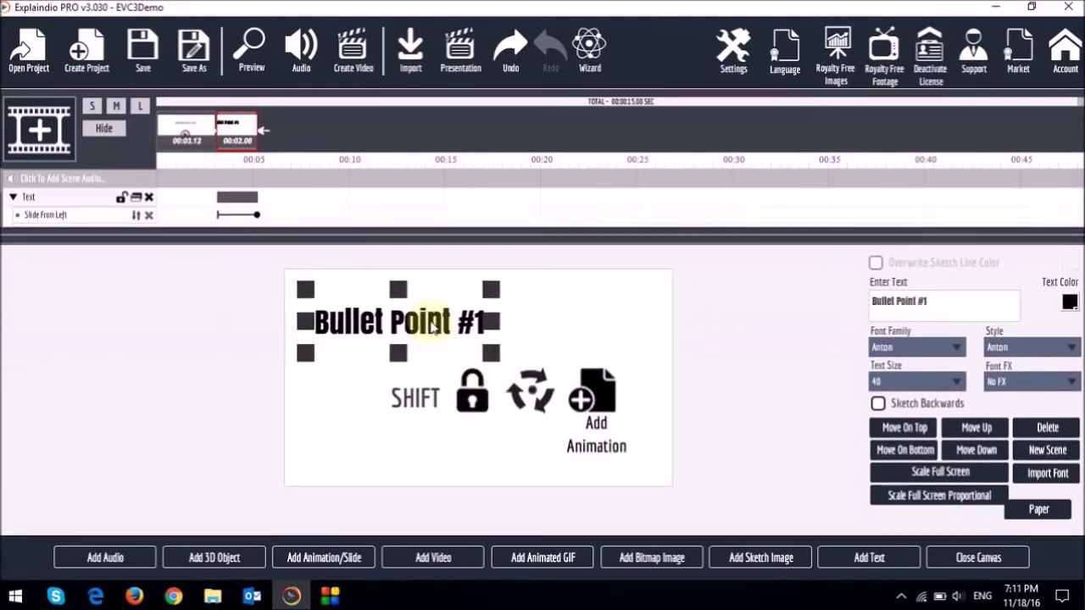
drag(433, 326, 432, 383)
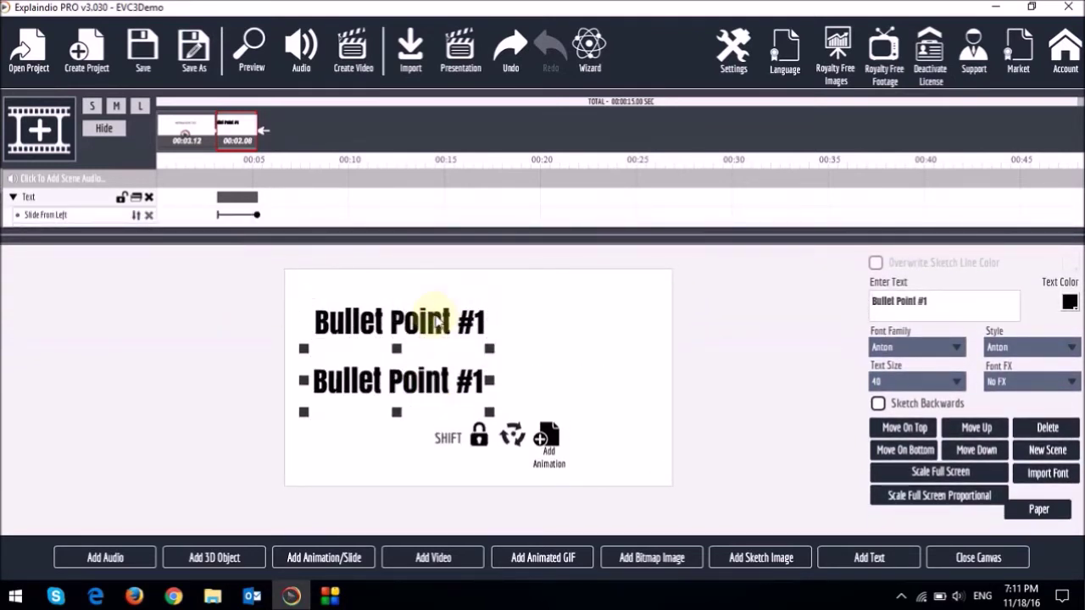
drag(430, 323, 426, 445)
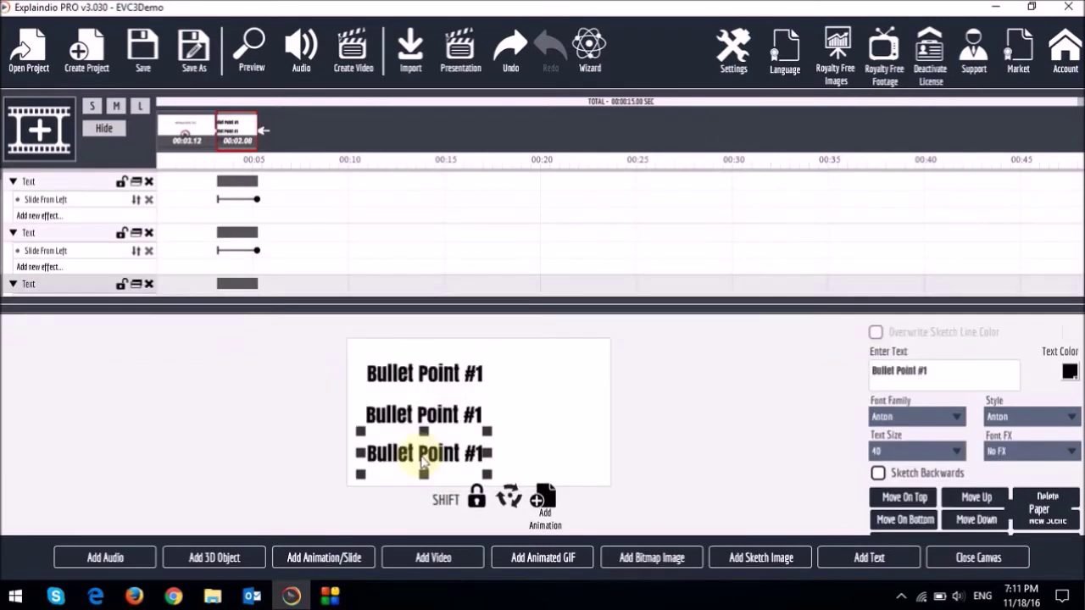
Renumber the copies to 'Bullet Point #2' and 'Bullet Point #3', then align the top line
click(426, 415)
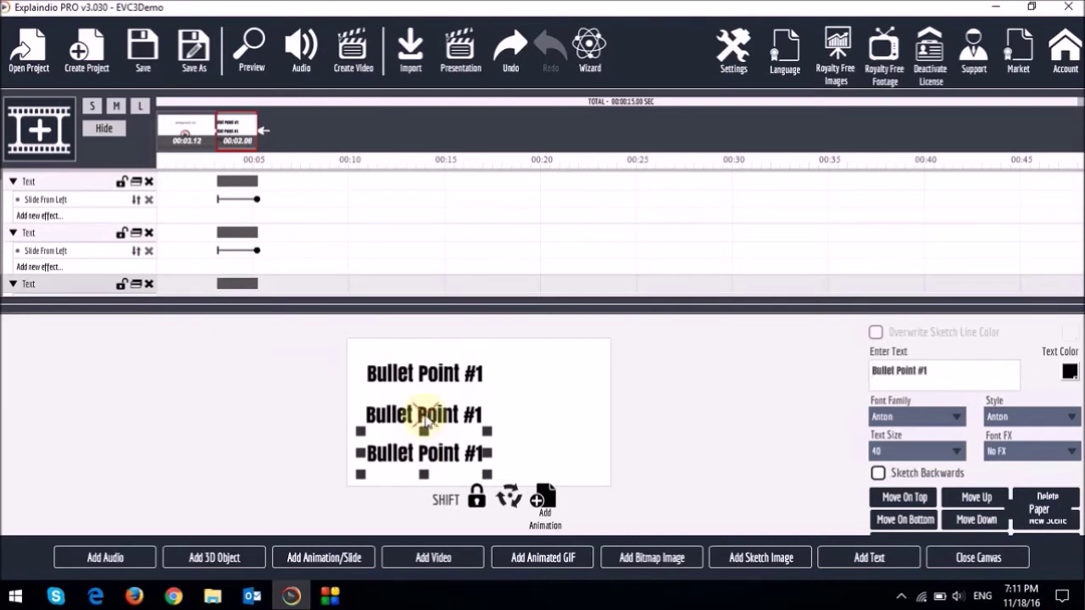
click(941, 371)
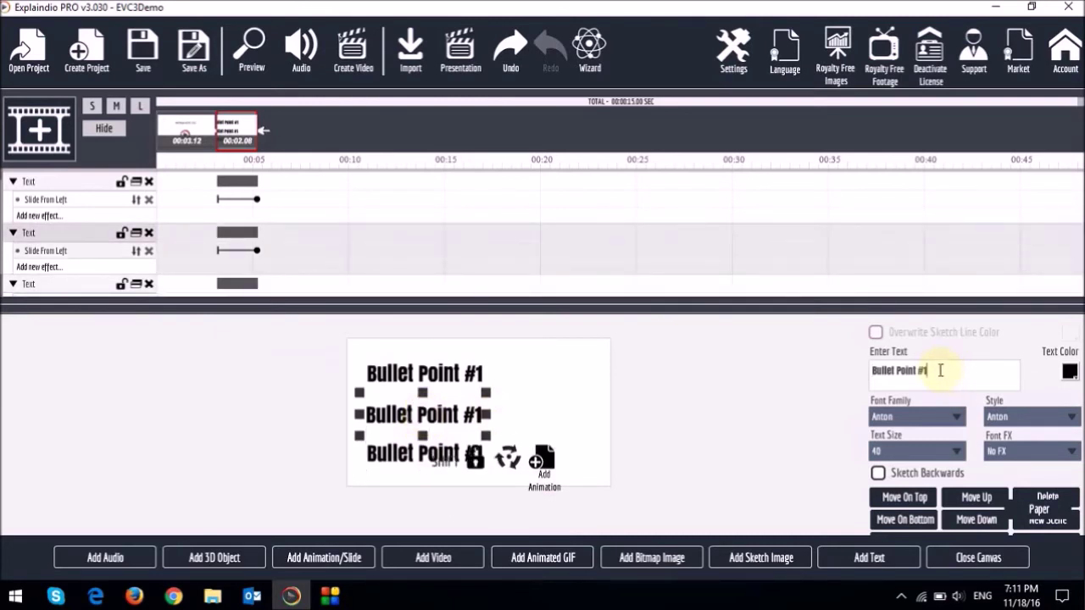
key(BackSpace)
text(2)
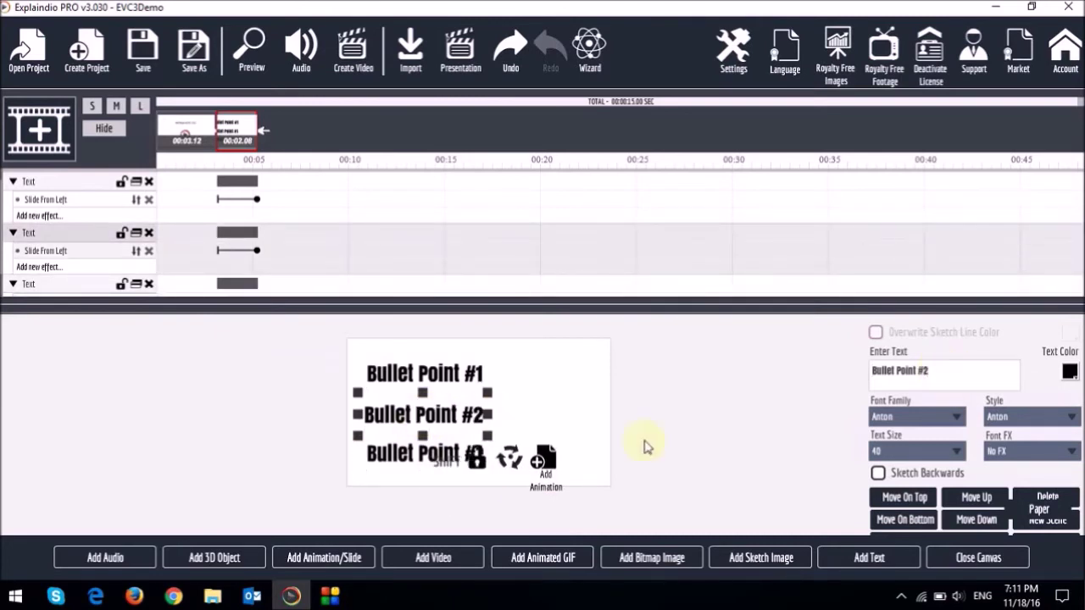
click(427, 466)
click(944, 370)
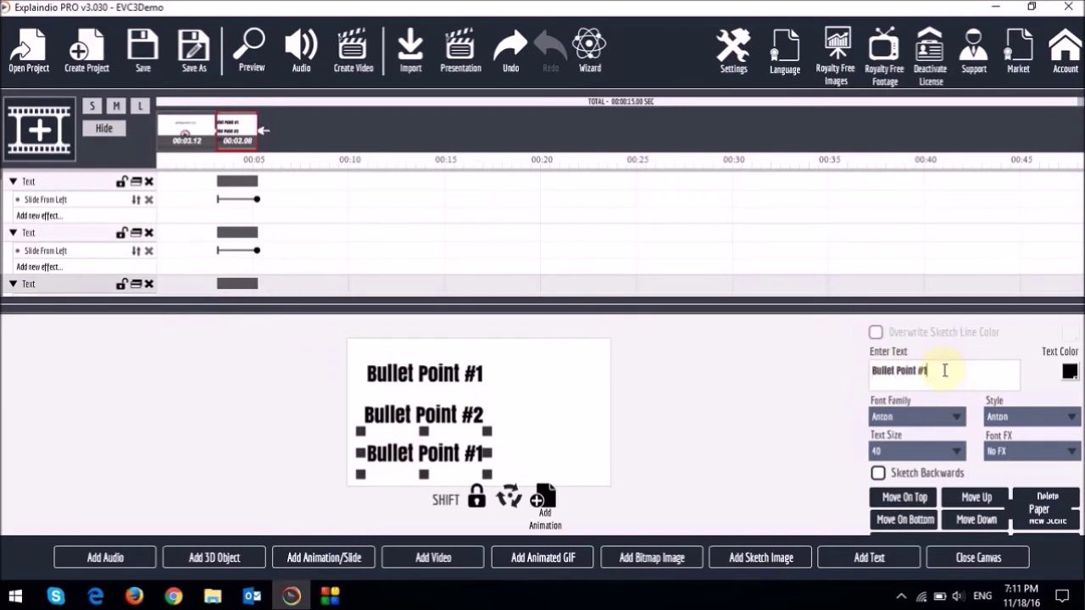
key(BackSpace)
text(3)
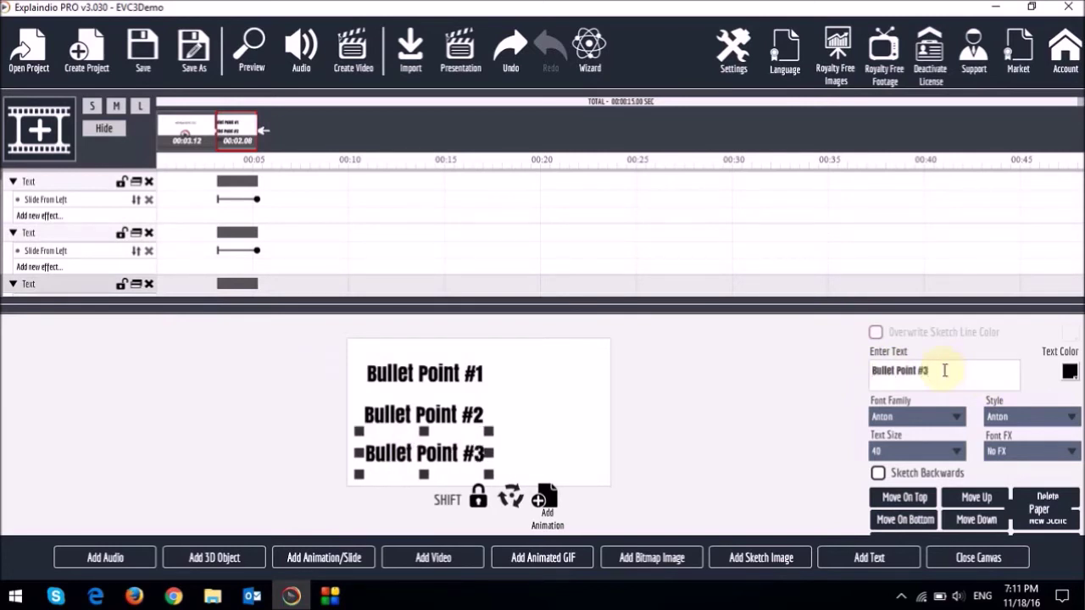
click(443, 373)
drag(444, 374, 446, 375)
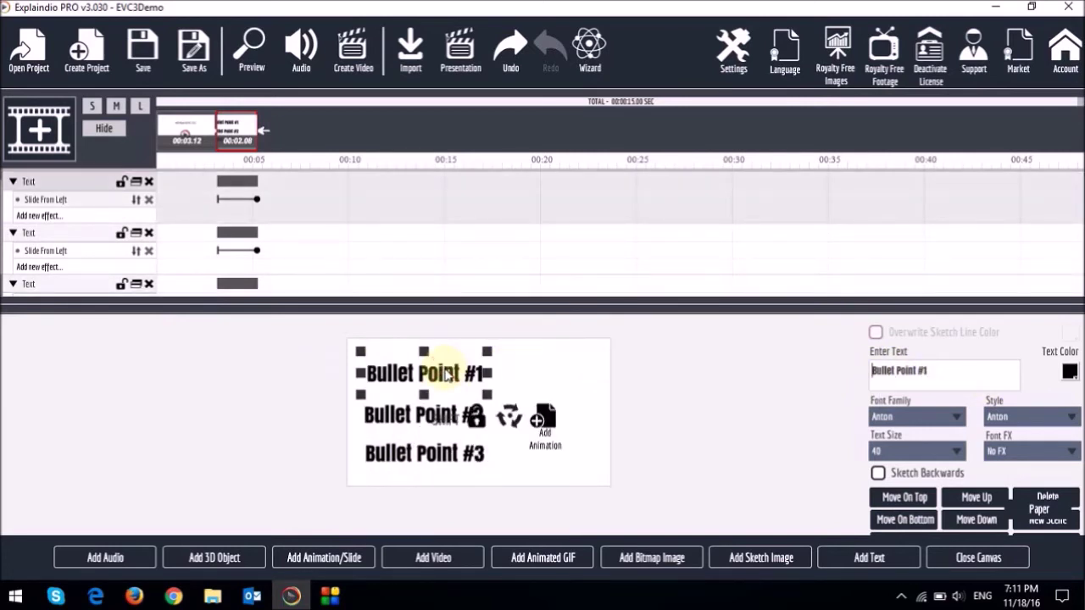
Move the bullet scene before the intro scene and delay the second and third lines in sequence
click(962, 556)
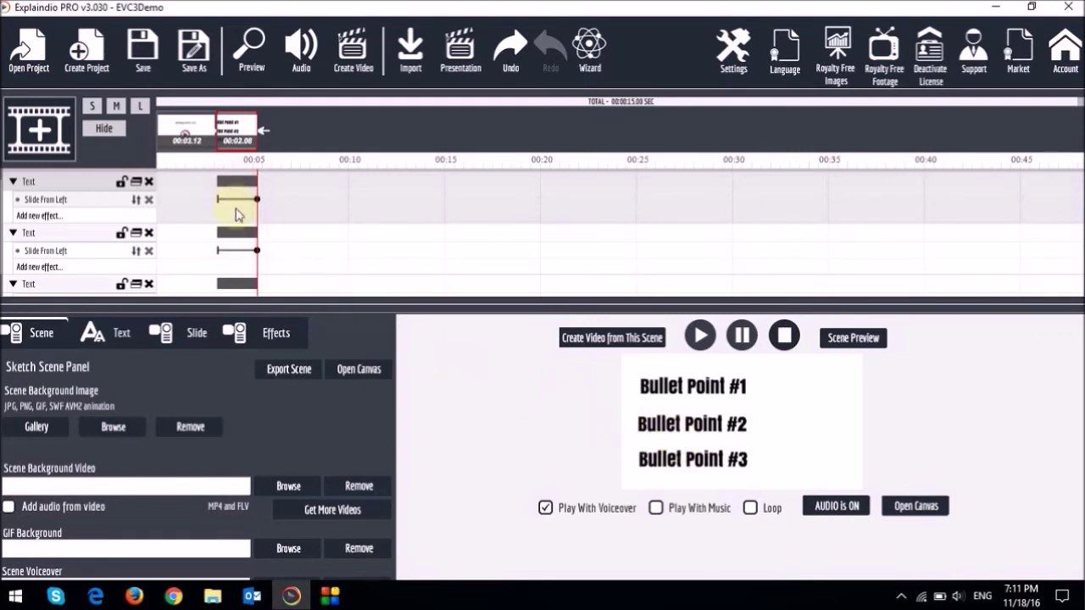
drag(237, 155, 170, 135)
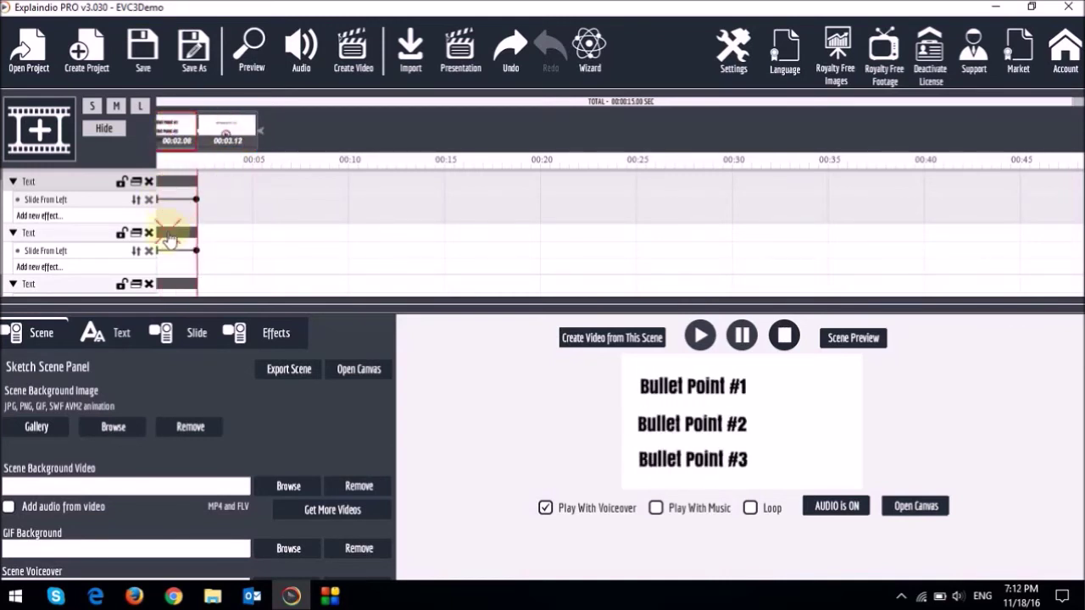
drag(170, 234, 210, 240)
drag(178, 287, 259, 288)
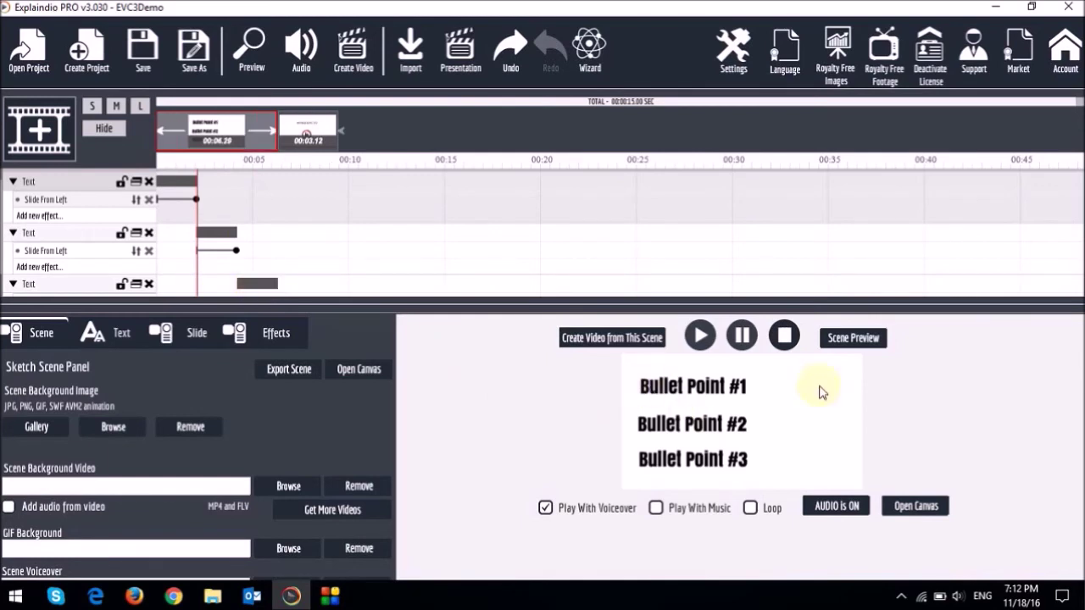
click(866, 338)
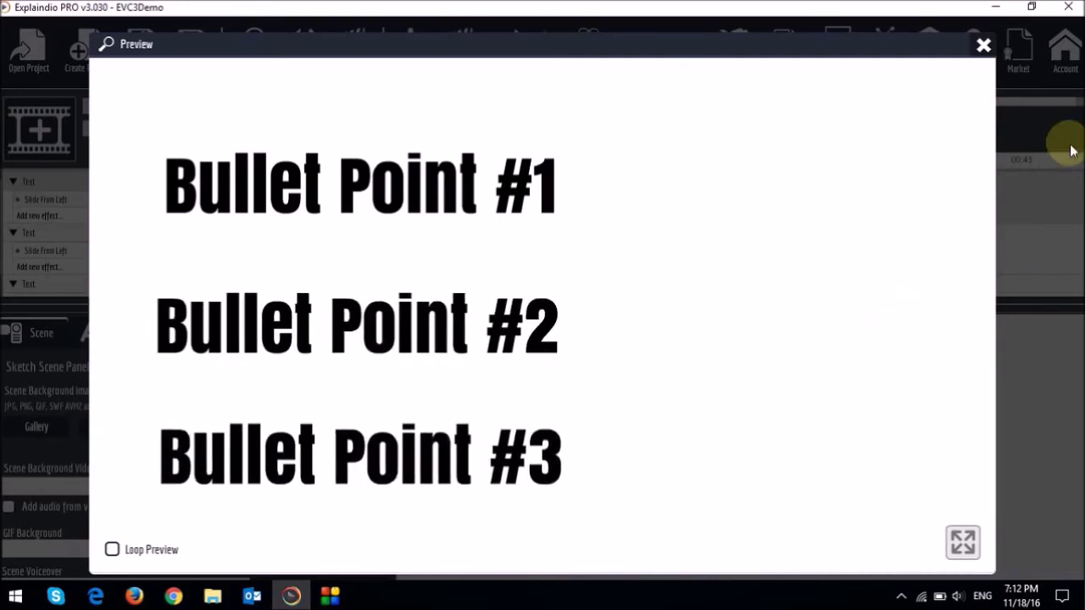
click(983, 45)
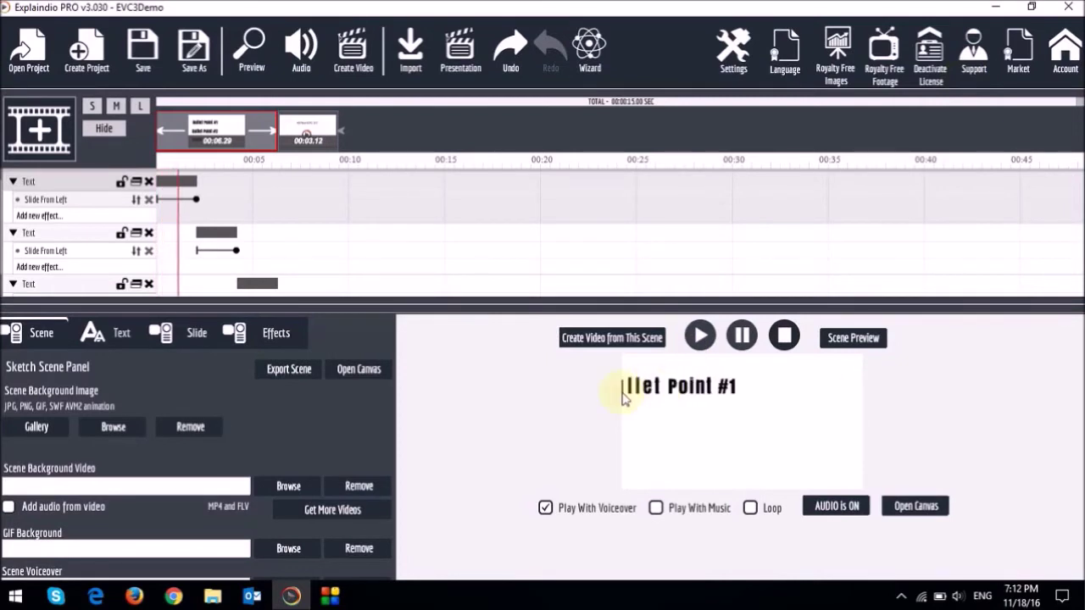